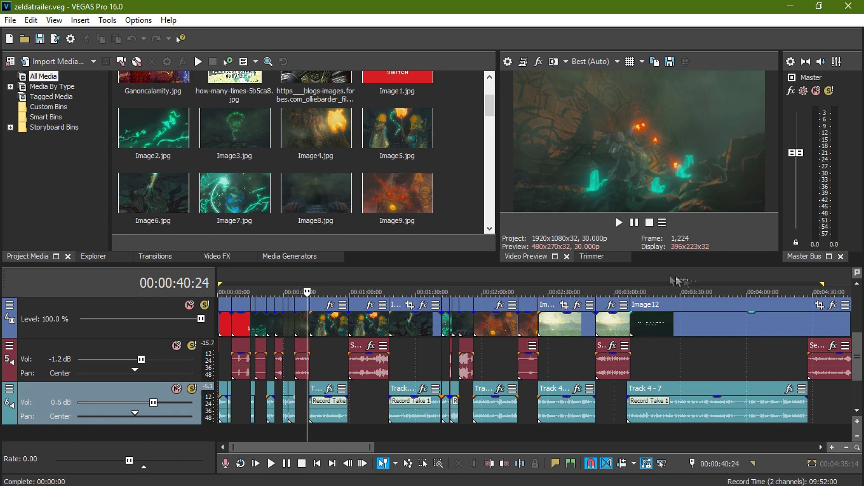
Place the playhead at 00:02:57:28 on the sequel-announcement title card frame
drag(857, 358, 850, 349)
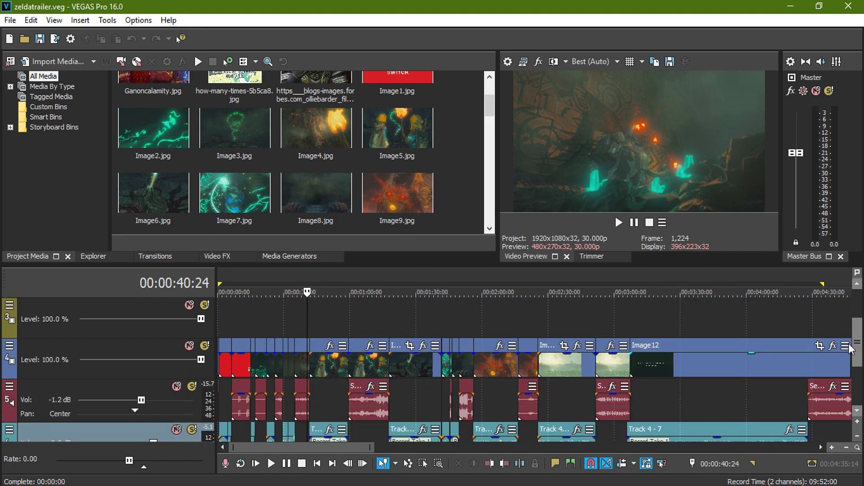
scroll(850, 354, down, 1)
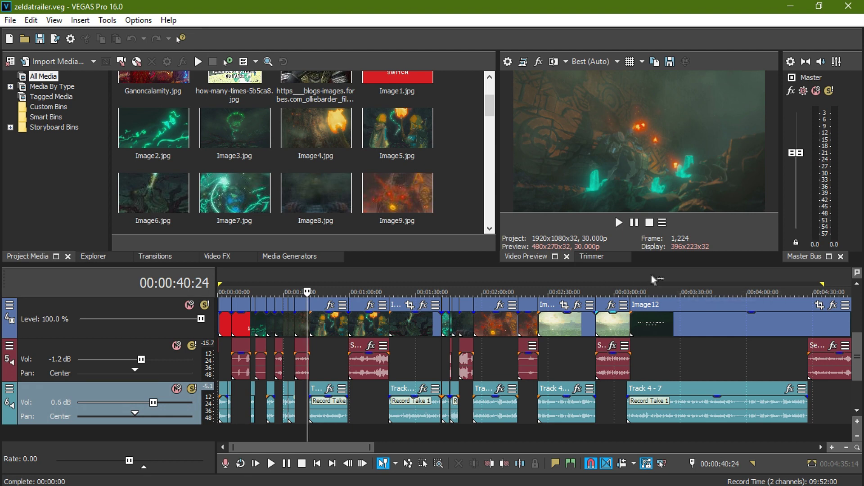
click(653, 275)
Scrub the timeline around the Ganondorf image near 2:10, checking the dark cave frame before it
click(610, 274)
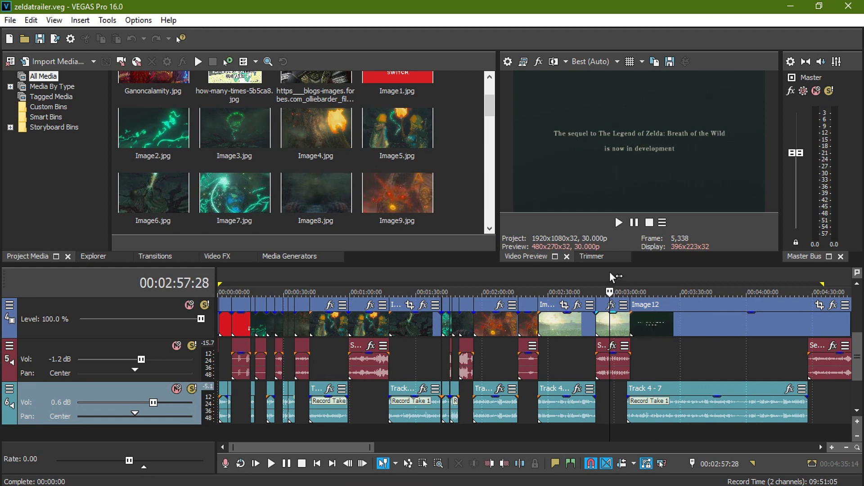
click(505, 272)
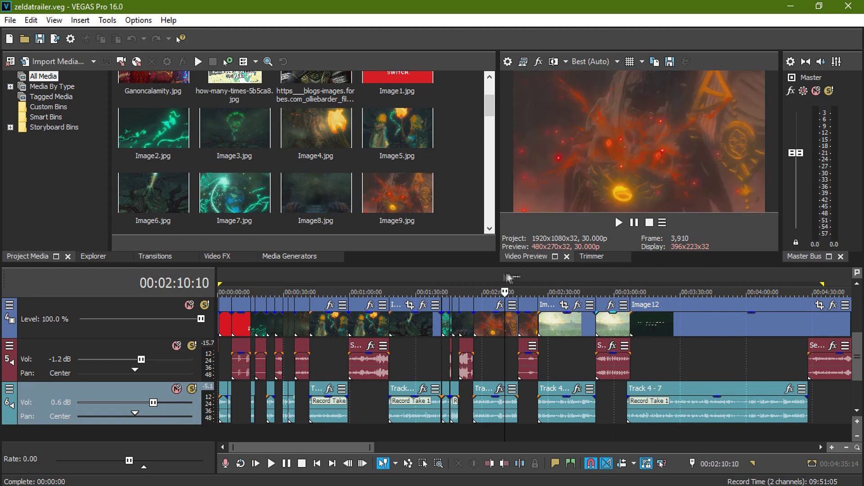
click(459, 272)
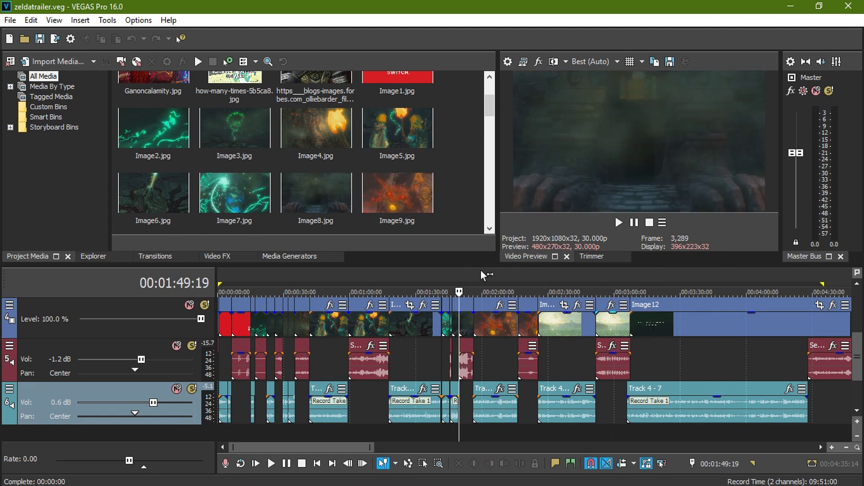
click(504, 274)
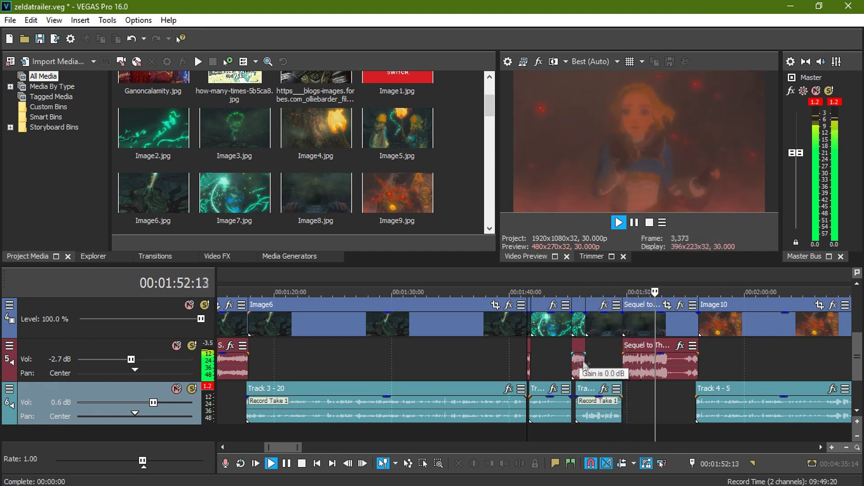
Select the Record Take 1 audio, stop at 1:58:07 on the red Ganon frame, and zoom out
click(604, 407)
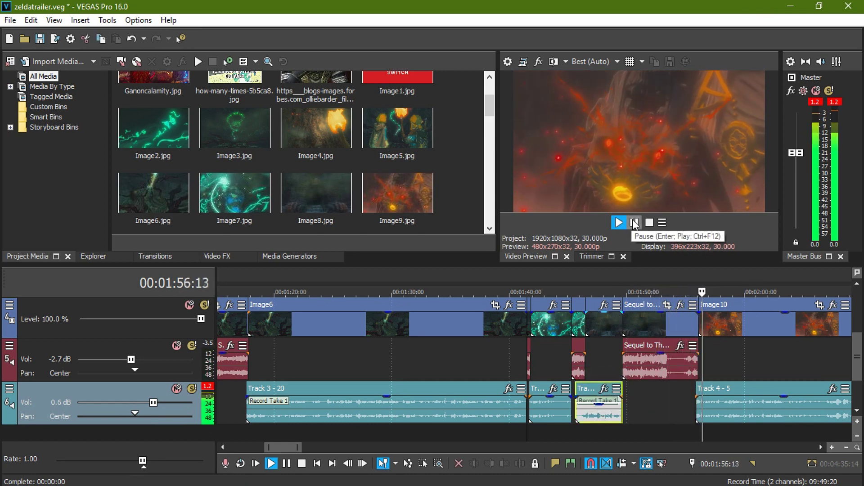
click(634, 222)
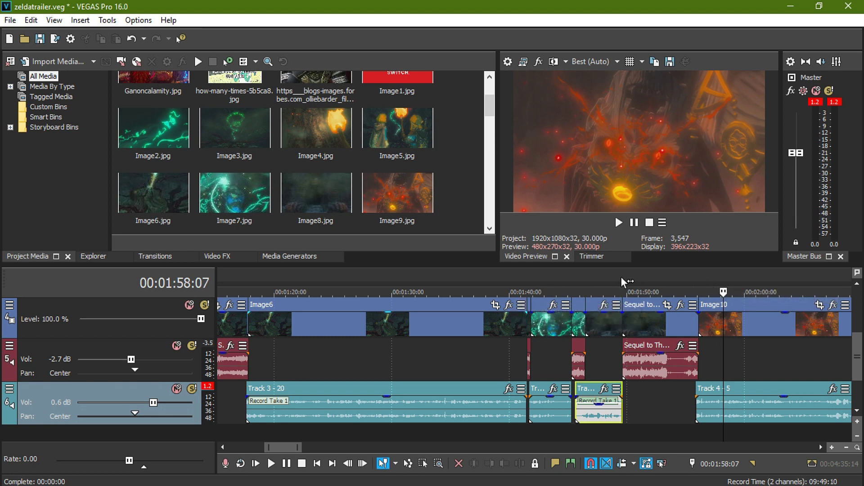
scroll(603, 292, down, 2)
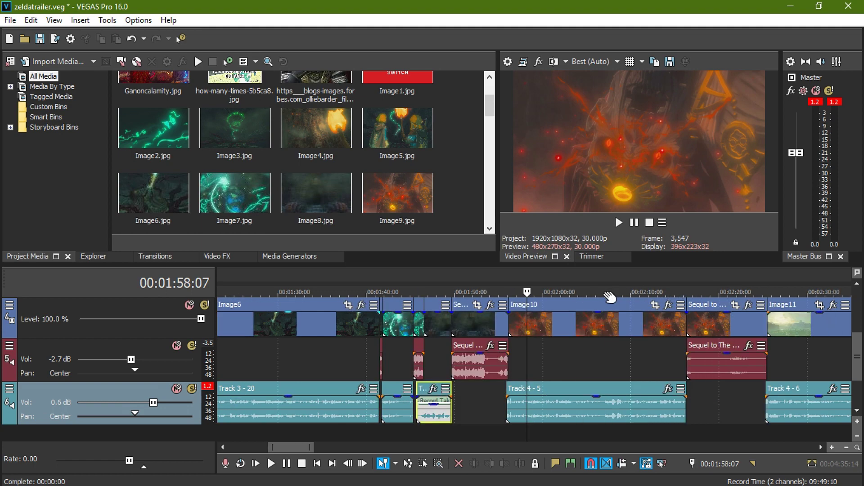
scroll(597, 298, down, 2)
scroll(590, 309, down, 2)
scroll(591, 309, down, 2)
scroll(585, 309, down, 2)
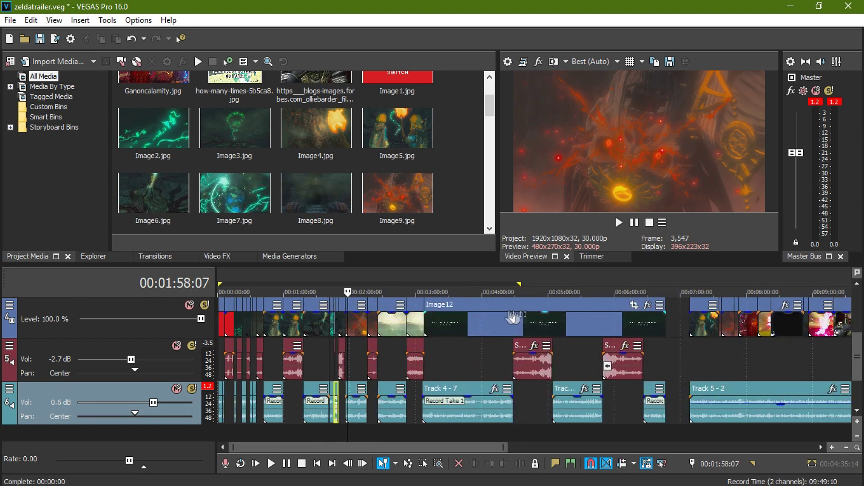
Mute track 5 and trim the edge of the small clip near 19:22
click(177, 346)
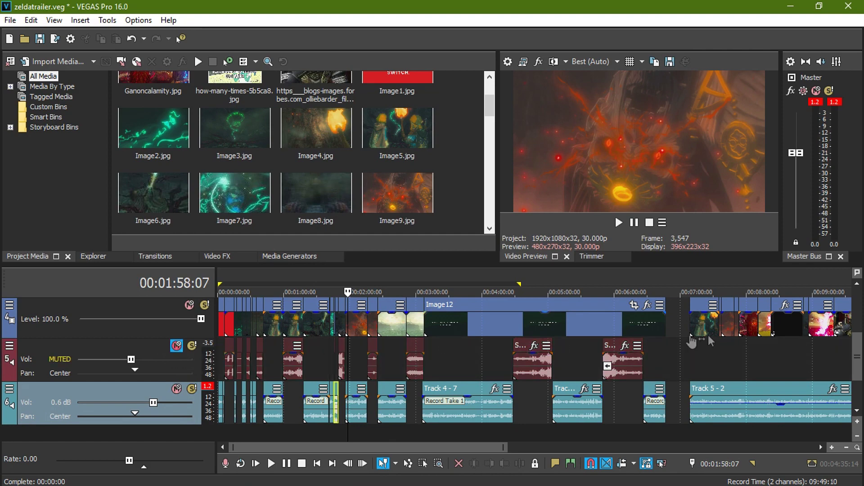
scroll(708, 335, down, 2)
scroll(712, 350, down, 2)
click(772, 323)
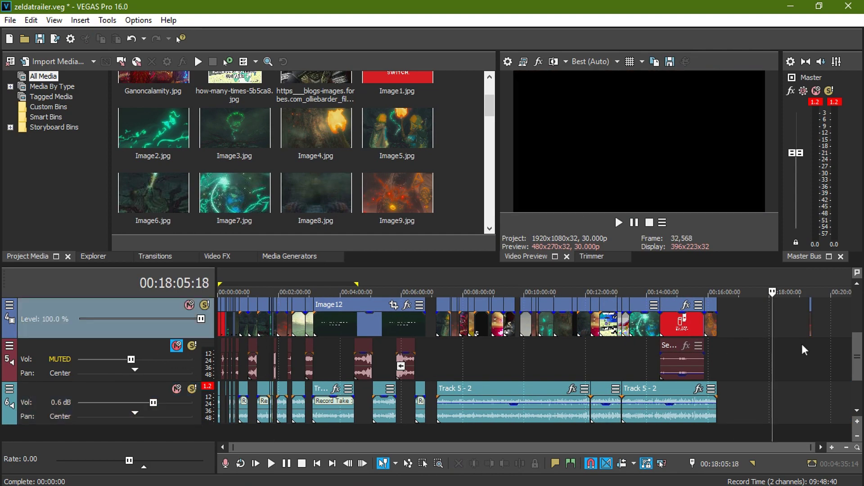
scroll(801, 344, up, 3)
click(764, 323)
drag(764, 323, 762, 325)
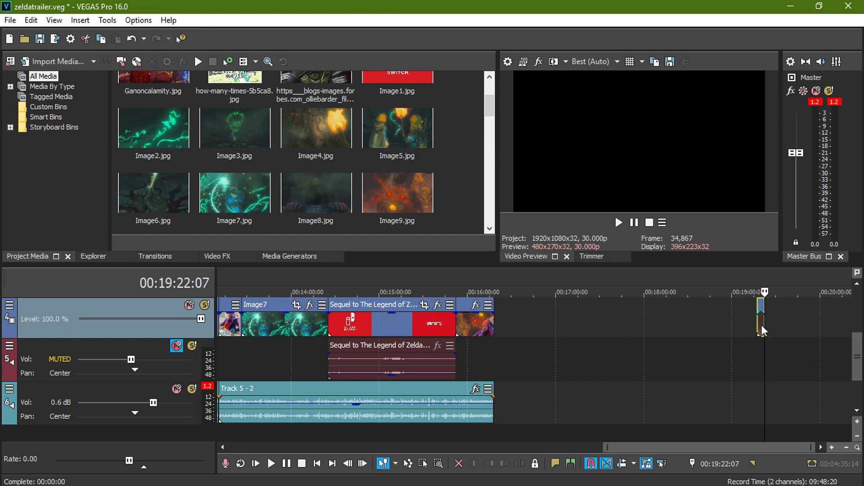
Preview the clip's caption frame, then park the playhead at 00:17:30:09 in empty space
scroll(536, 331, up, 3)
click(534, 324)
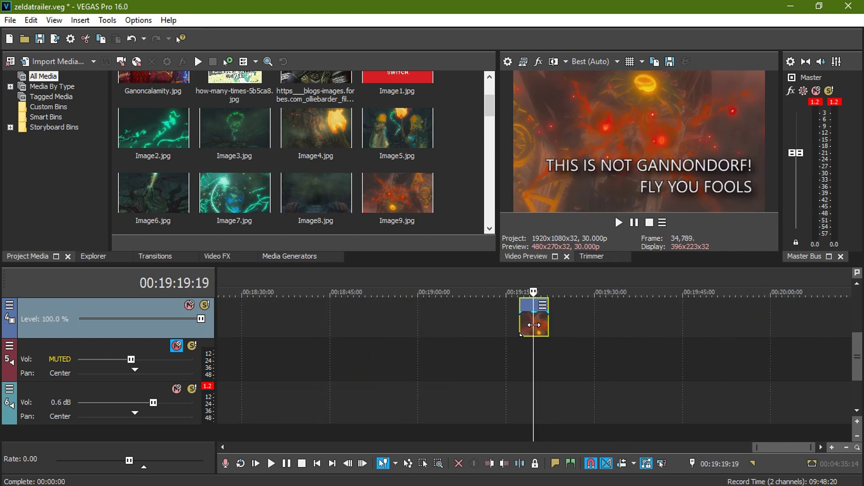
scroll(545, 325, down, 1)
scroll(550, 328, down, 2)
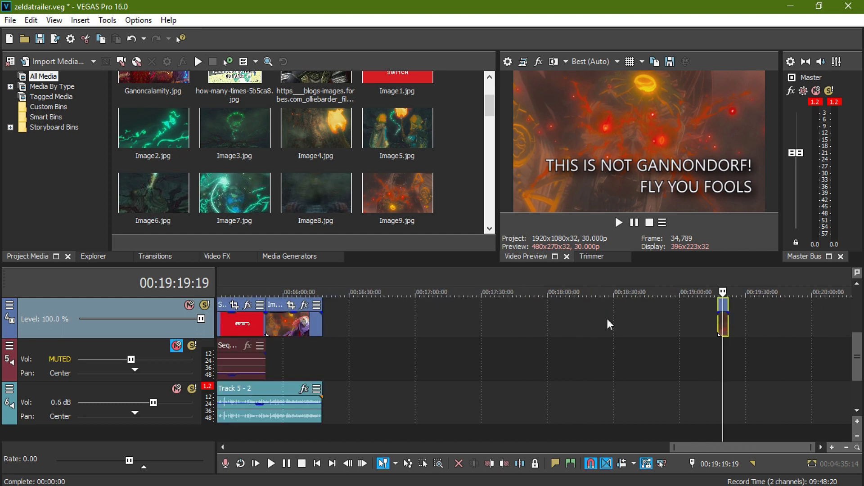
scroll(607, 318, down, 2)
scroll(573, 380, down, 1)
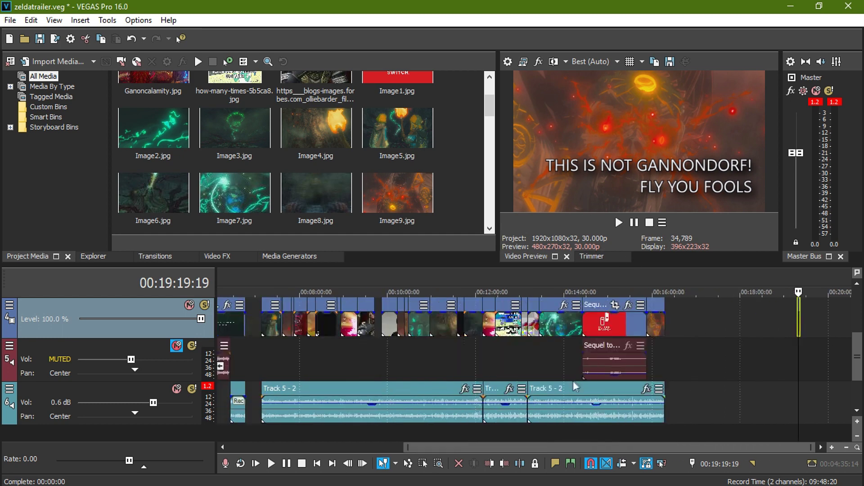
click(719, 360)
scroll(786, 358, up, 2)
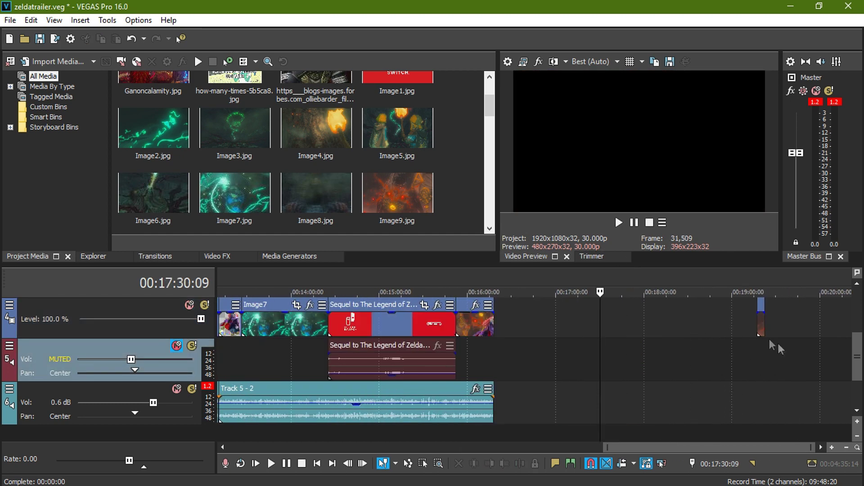
scroll(493, 99, up, 2)
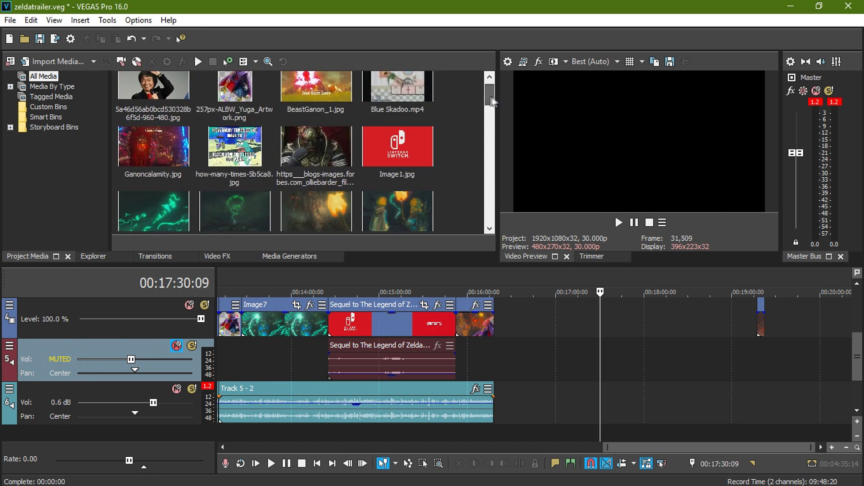
scroll(470, 161, down, 3)
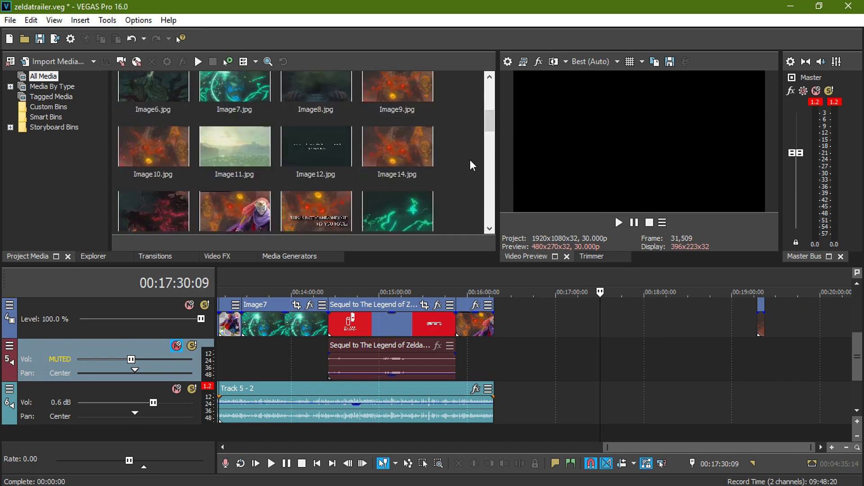
scroll(470, 162, down, 3)
scroll(466, 164, down, 3)
scroll(466, 167, down, 3)
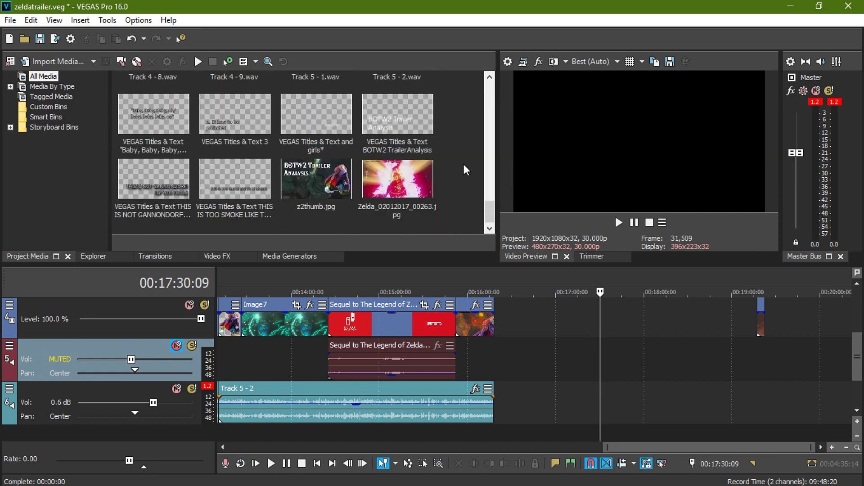
scroll(465, 166, up, 3)
scroll(464, 167, up, 2)
scroll(465, 166, up, 2)
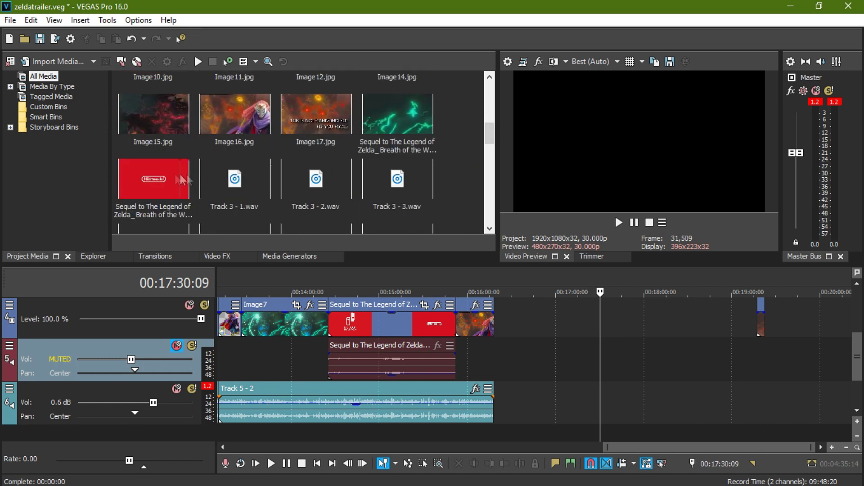
Place the Zelda sequel trailer clip on the timeline after the Ganon image
drag(169, 176, 810, 342)
click(810, 328)
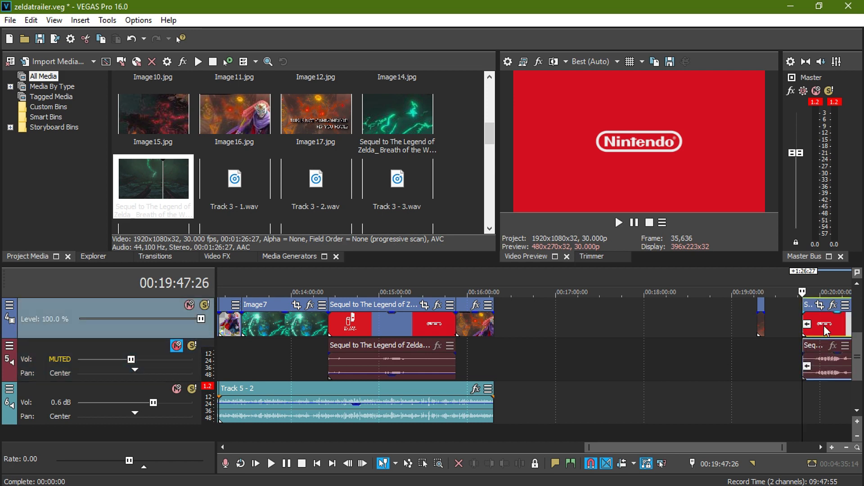
drag(826, 330, 391, 115)
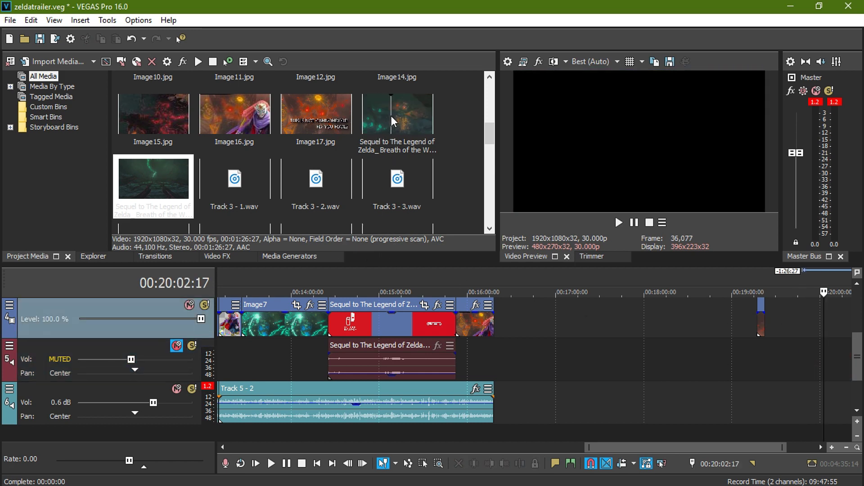
drag(391, 117, 778, 330)
scroll(776, 319, down, 3)
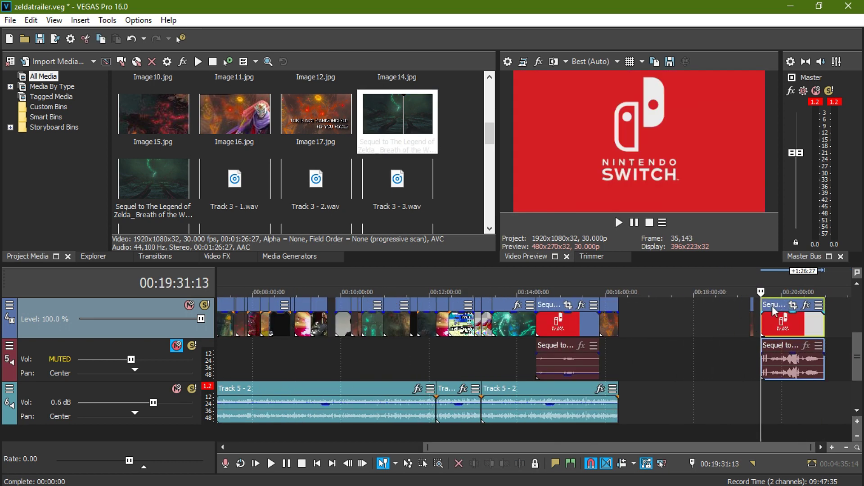
Unmute track 5 and play the trailer, pausing just after the Nintendo Switch logo shot
click(619, 223)
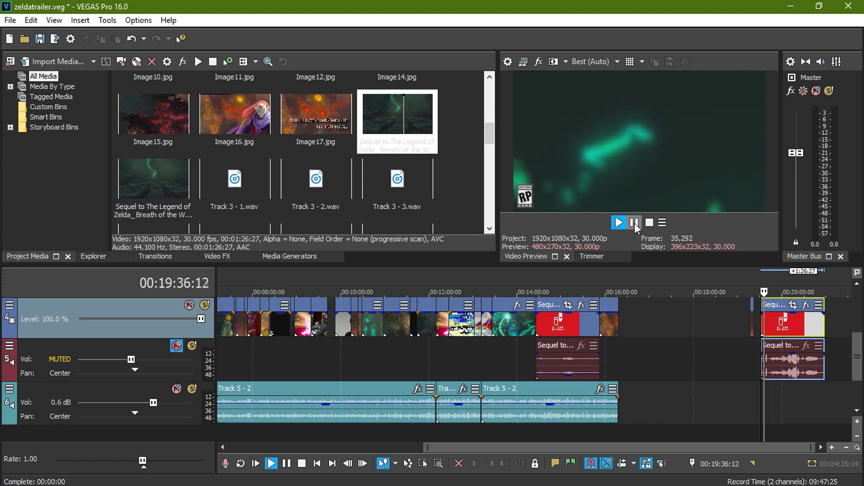
click(634, 223)
double_click(771, 318)
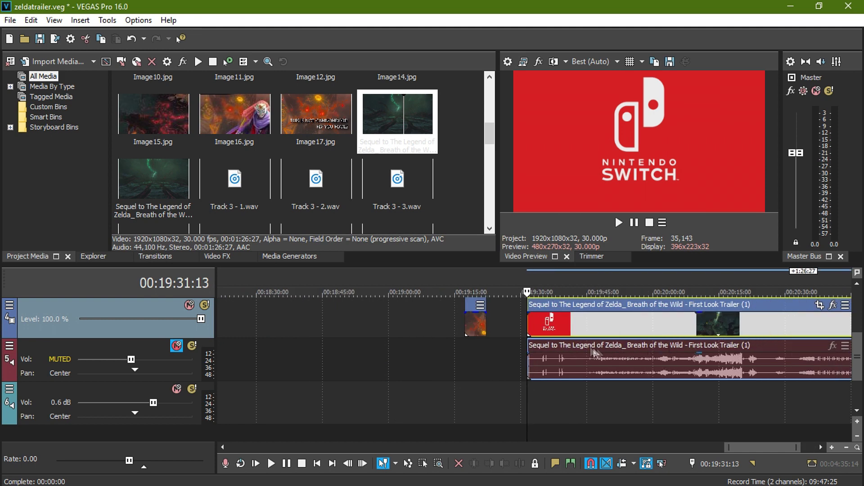
click(547, 332)
click(540, 324)
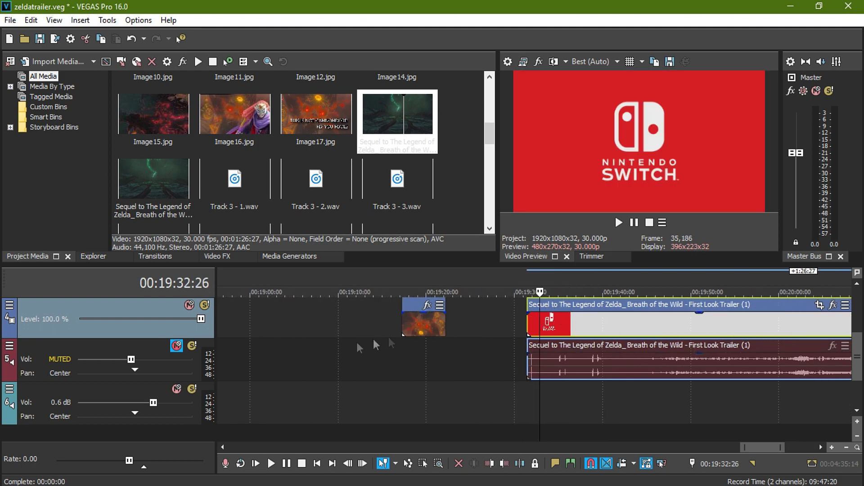
click(176, 348)
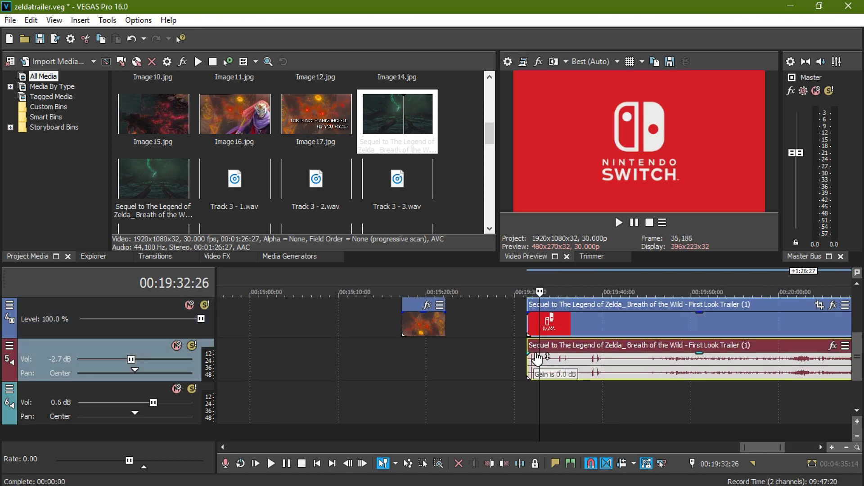
click(618, 223)
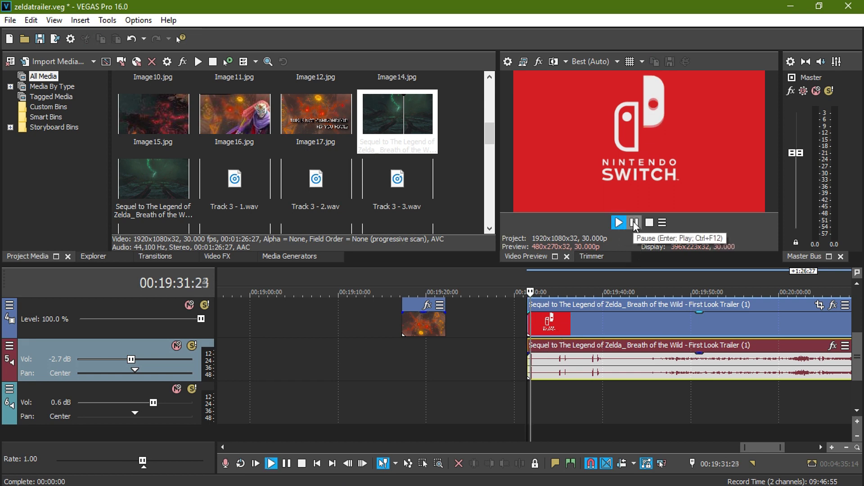
click(635, 222)
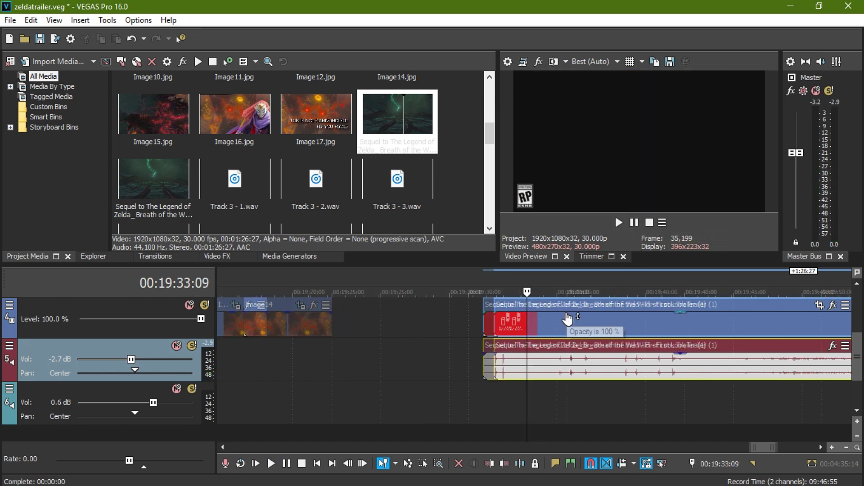
Split the trailer at the playhead and replay the short Switch logo section
scroll(504, 324, up, 3)
click(516, 331)
key(s)
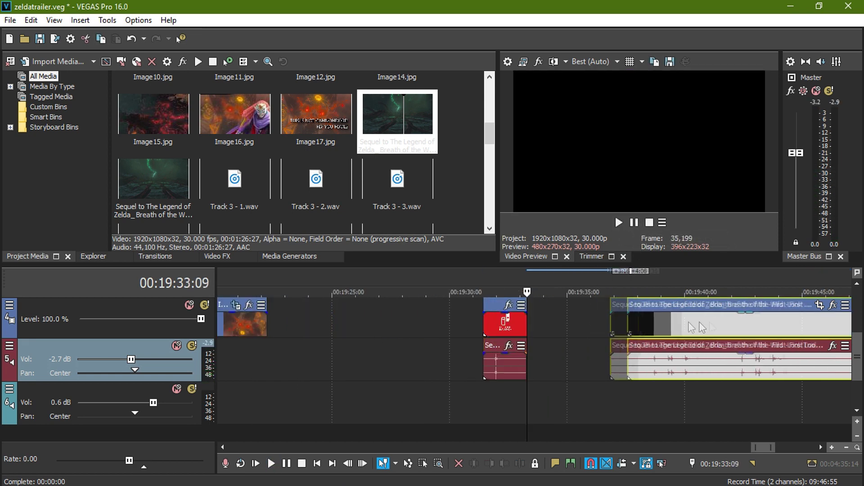
click(480, 328)
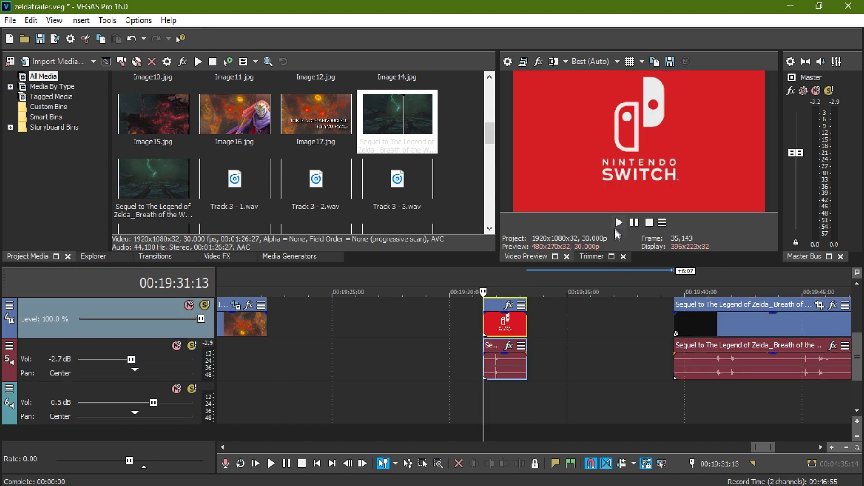
click(620, 222)
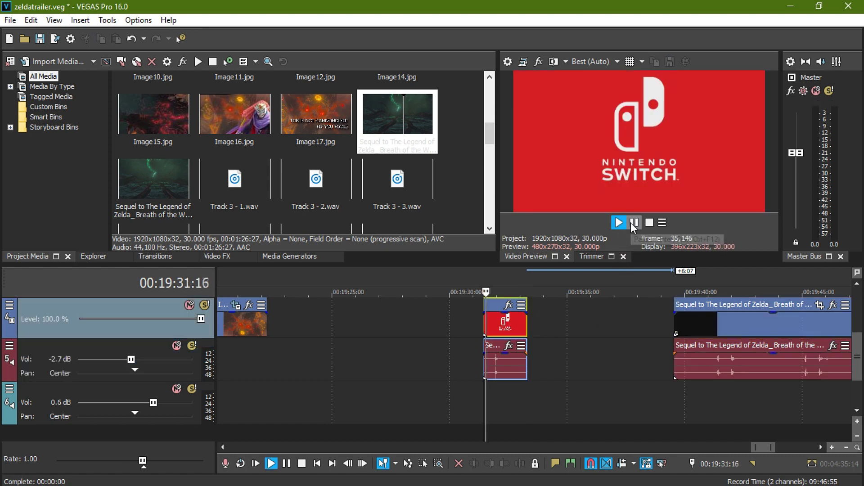
click(632, 224)
key(Left)
key(Left)
key(Left)
key(Left)
key(Left)
key(Left)
key(Left)
key(Left)
key(Left)
click(619, 222)
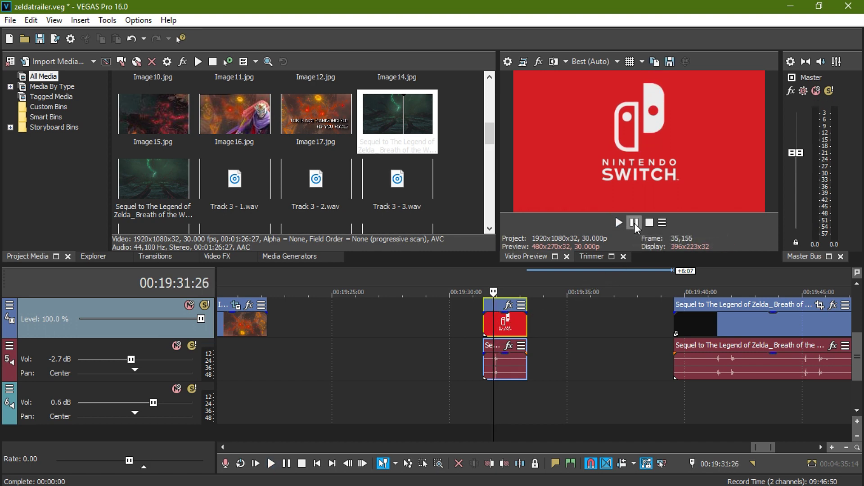
click(493, 366)
Land on 00:19:31:22 and split the logo clip there
scroll(492, 363, up, 2)
scroll(492, 363, up, 4)
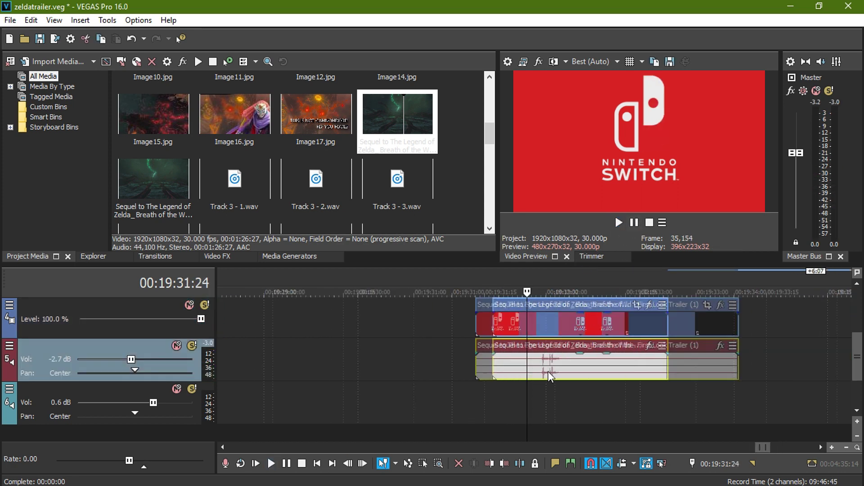
click(634, 222)
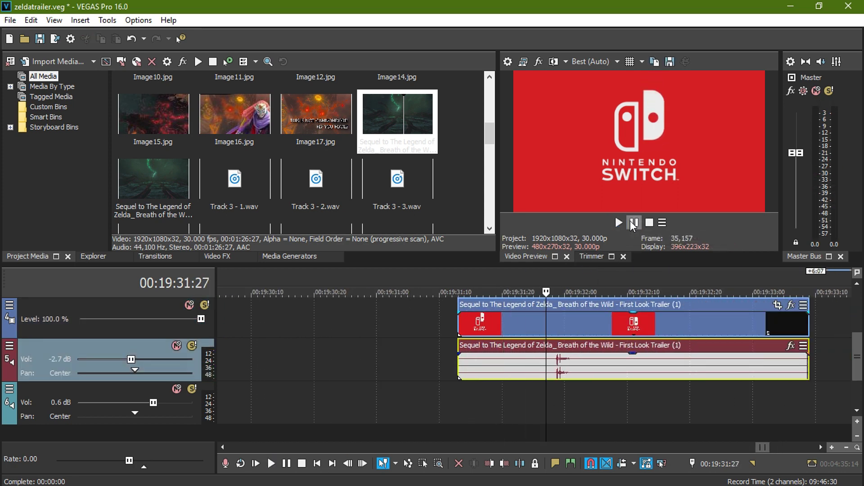
click(634, 224)
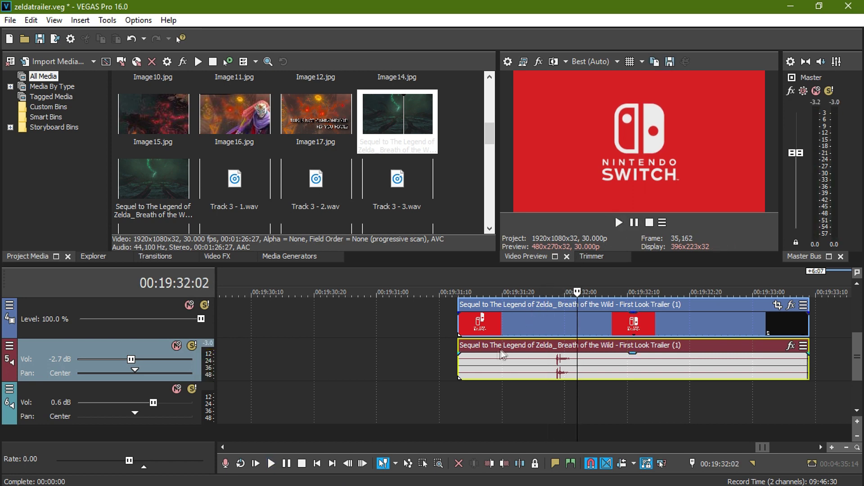
click(476, 360)
click(634, 222)
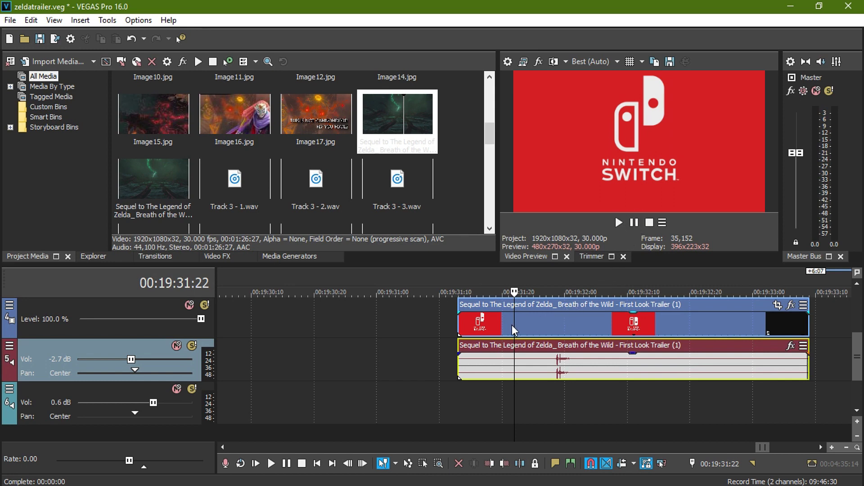
key(s)
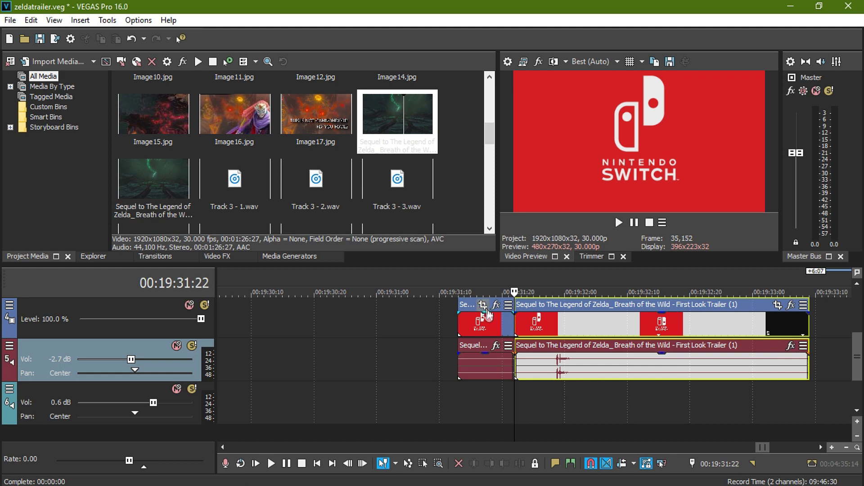
scroll(484, 332, down, 2)
scroll(485, 332, down, 2)
Move the first logo piece earlier and the second later, leaving a gap between them
scroll(486, 332, down, 1)
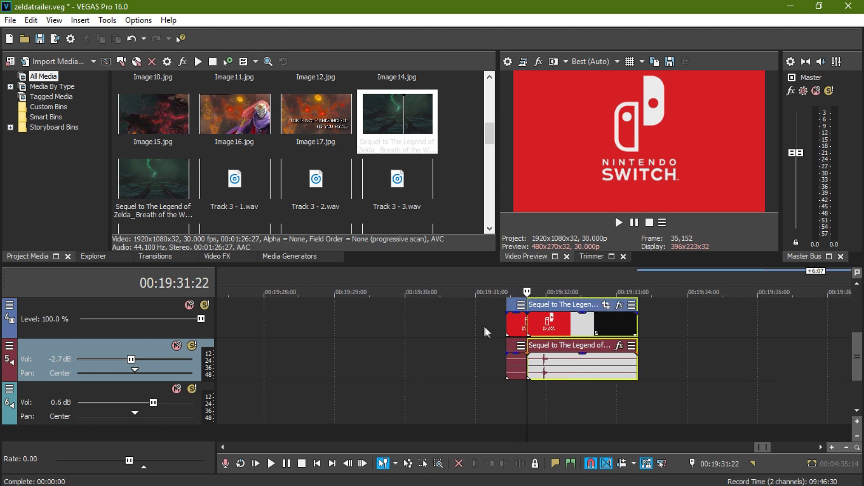
scroll(505, 326, down, 2)
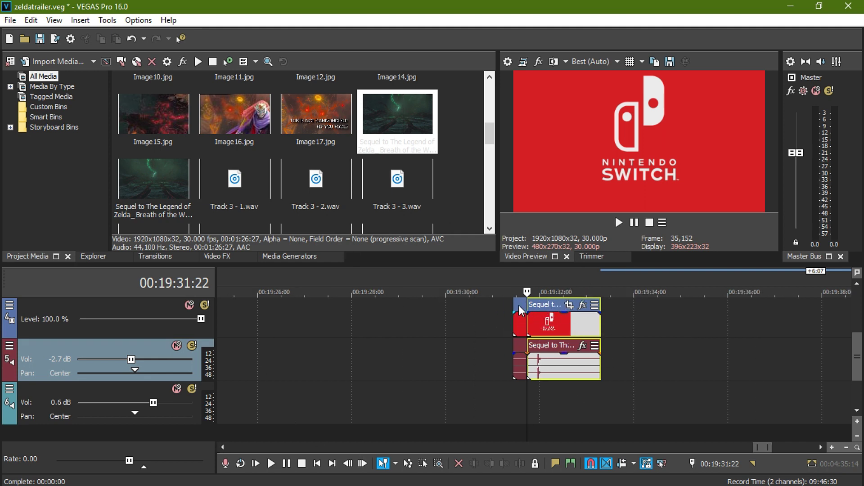
drag(520, 310, 497, 312)
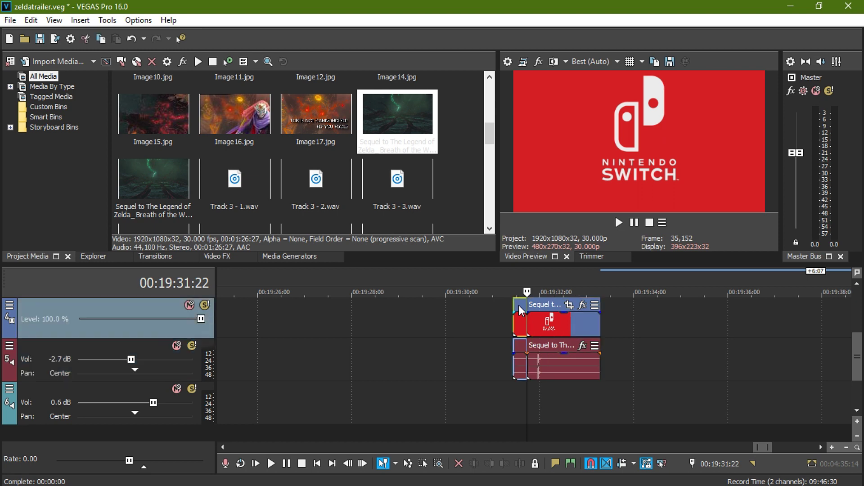
drag(544, 303, 553, 303)
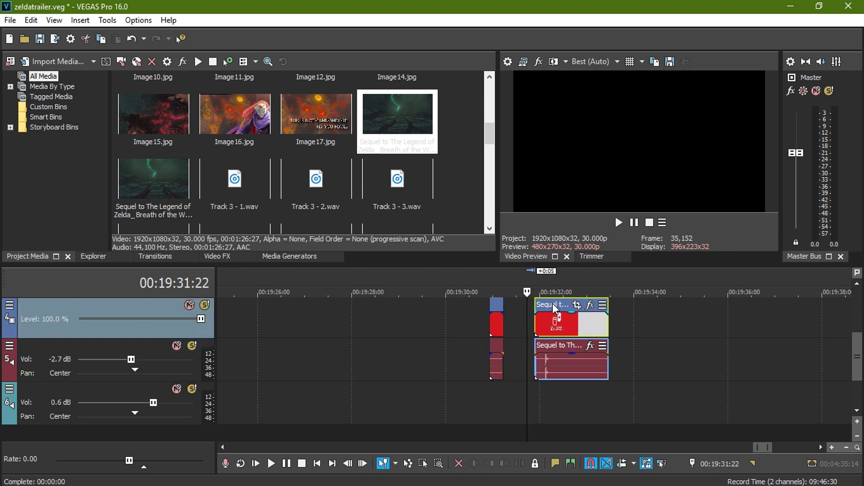
Preview through the gap and step back to 19:31:06, the first piece's last frame
click(493, 324)
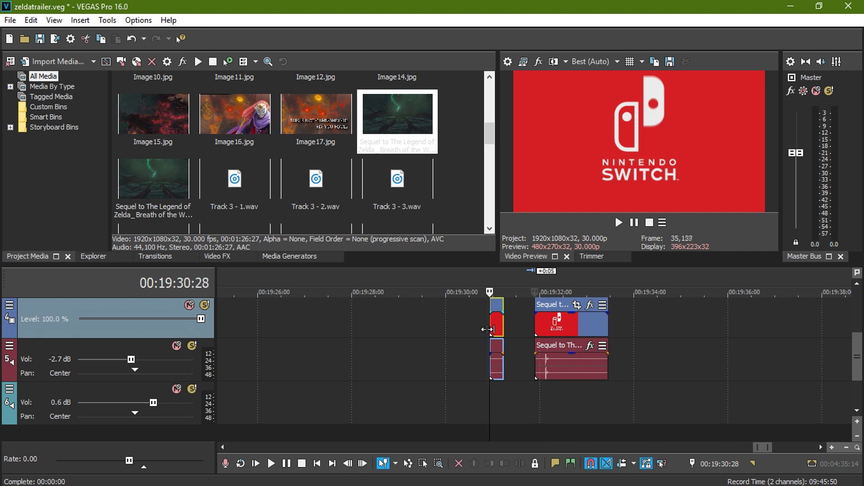
click(618, 223)
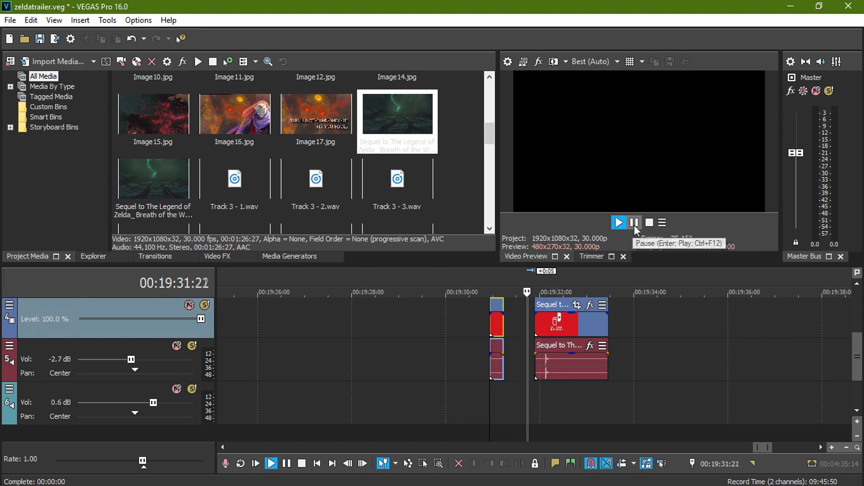
click(634, 223)
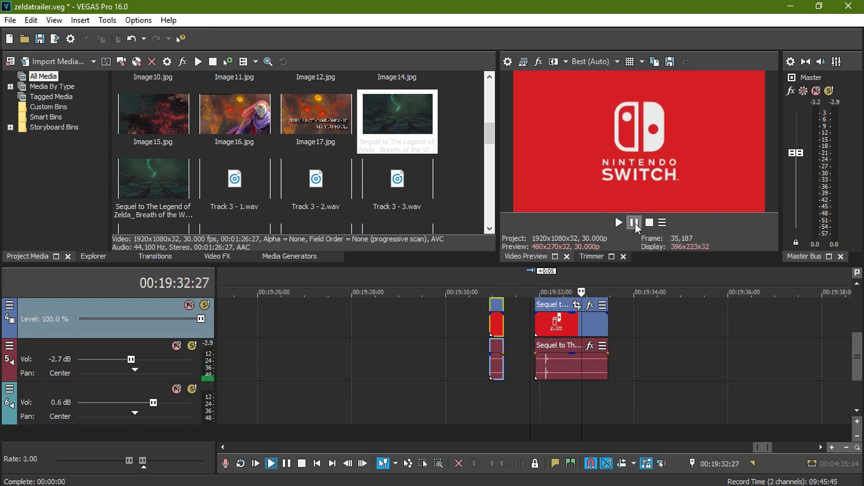
click(501, 325)
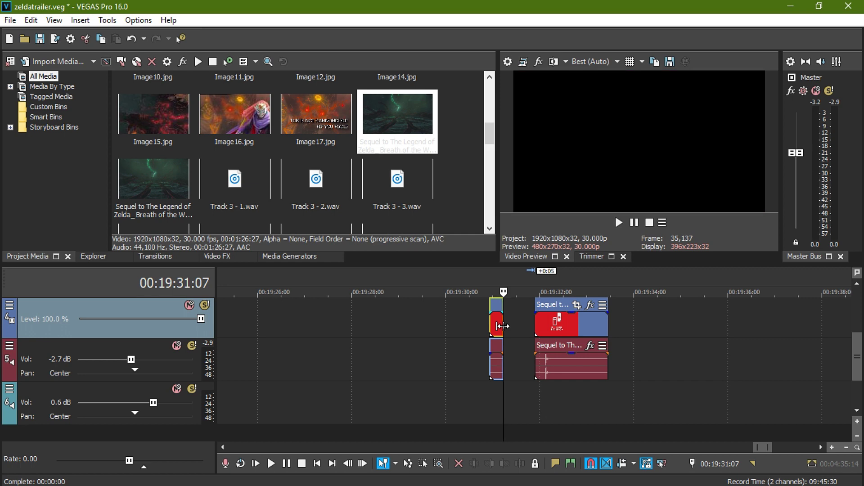
key(Left)
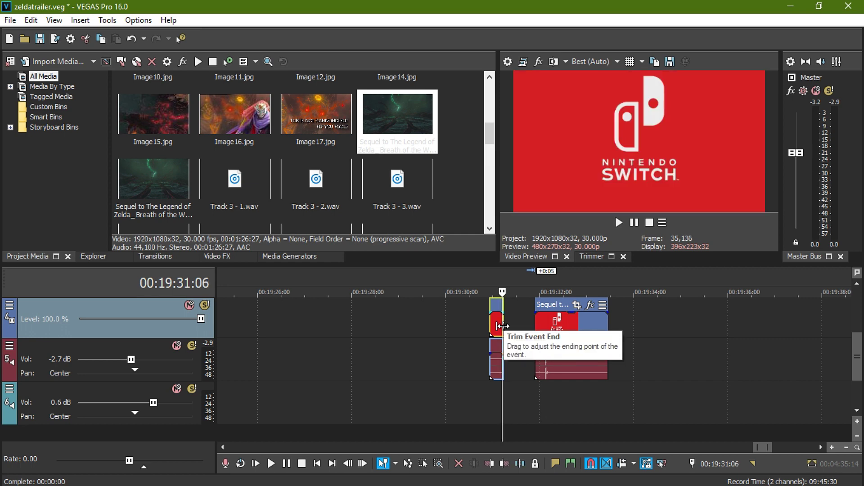
scroll(501, 325, up, 3)
Zoom in on the first logo piece's end and place the playhead at 19:31:07
scroll(545, 327, up, 1)
scroll(547, 328, up, 1)
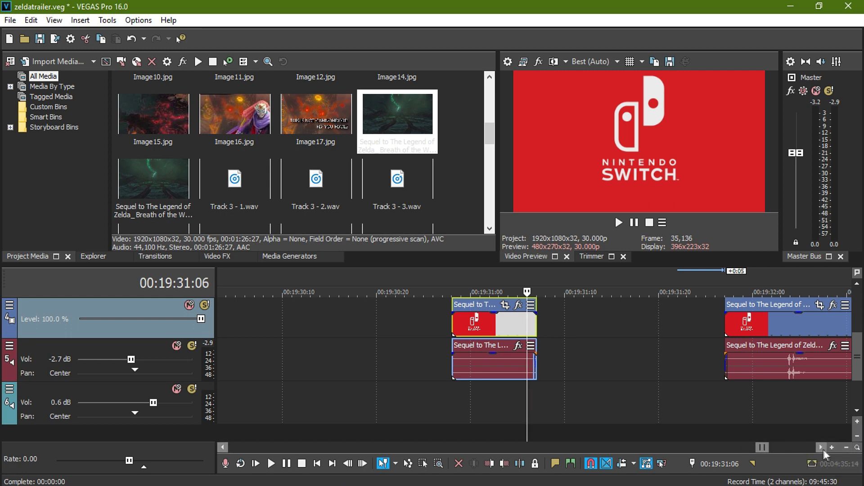
click(831, 447)
click(831, 447)
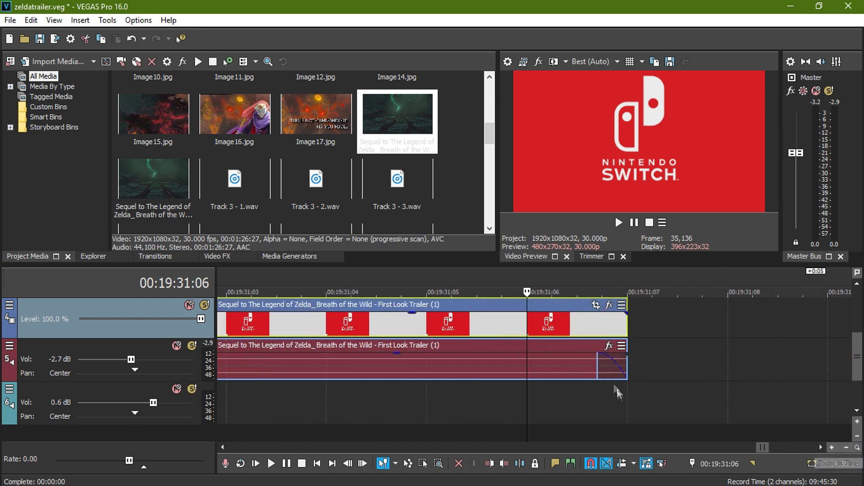
click(631, 352)
scroll(627, 358, down, 1)
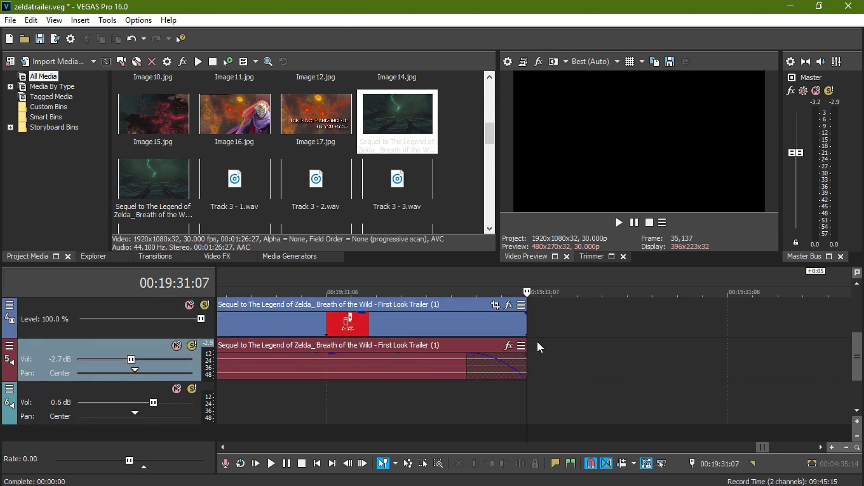
Step frames back and forth to confirm 19:31:06 as the last Switch logo frame
key(Left)
key(Right)
key(Left)
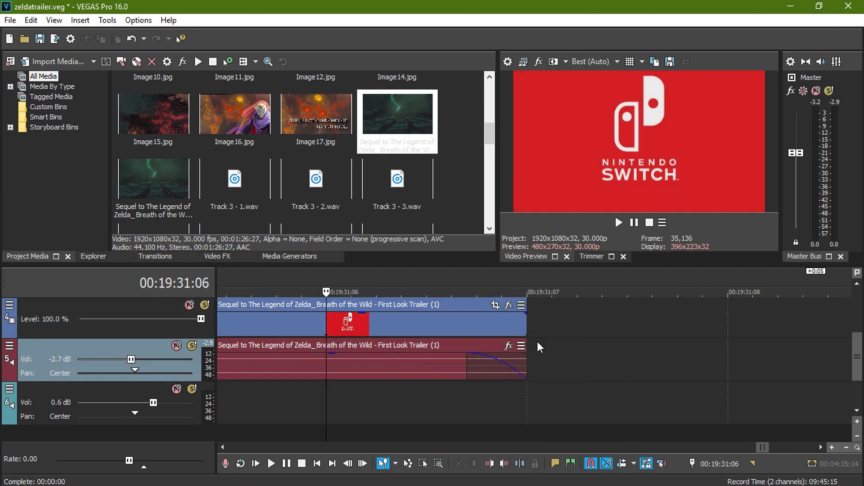
key(Right)
key(Left)
key(Right)
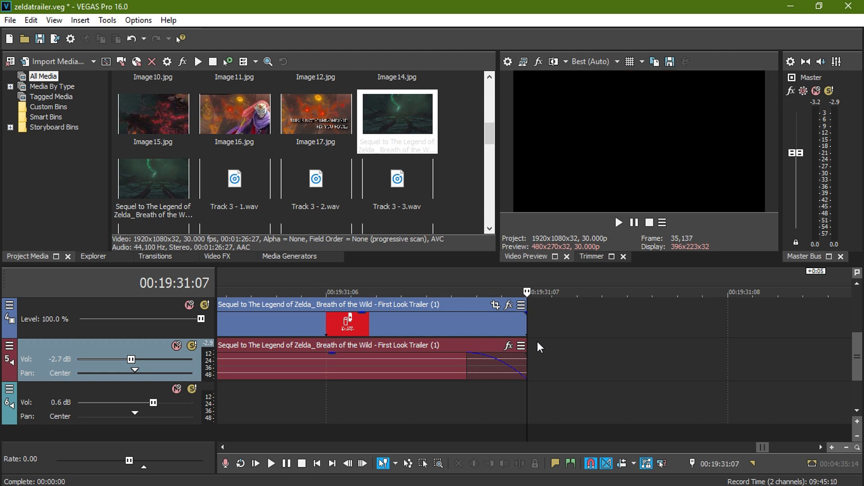
key(Left)
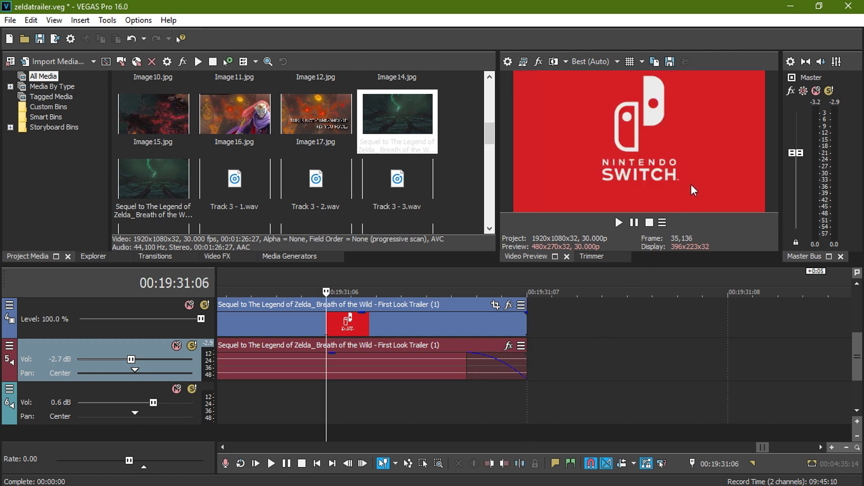
Save the preview frame as Image20.jpg and place it on the video track after the logo clip
click(669, 62)
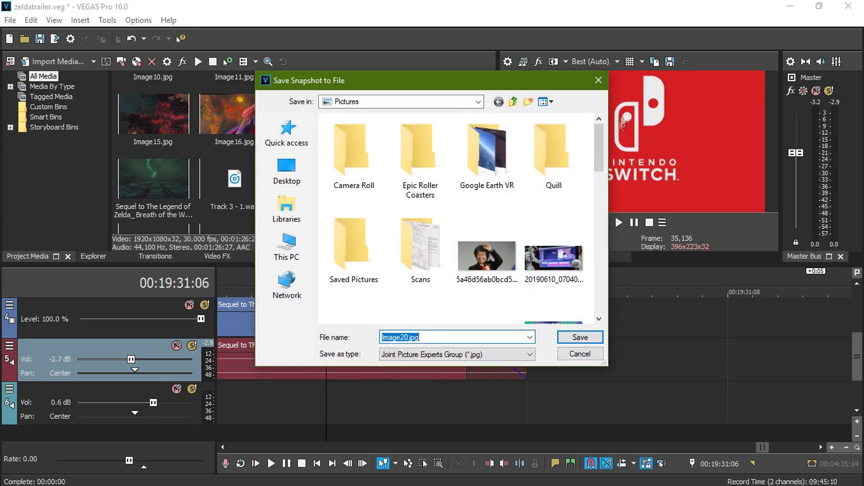
mouse_move(553, 321)
click(581, 337)
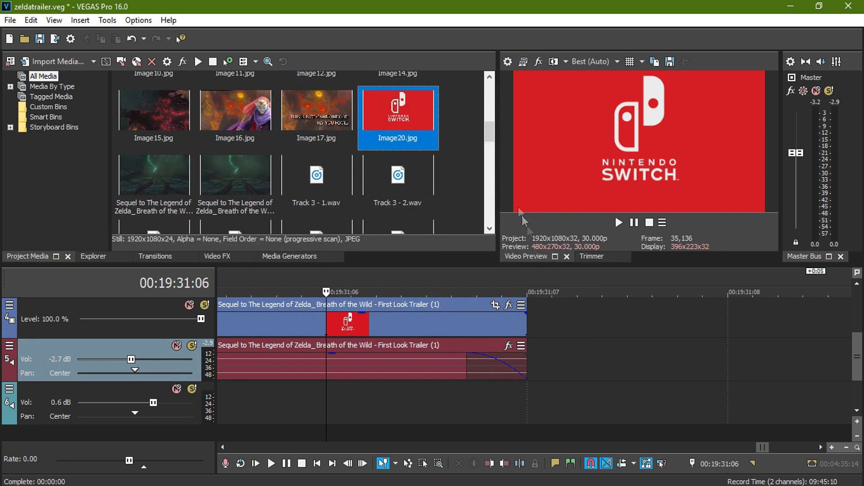
drag(428, 120, 543, 309)
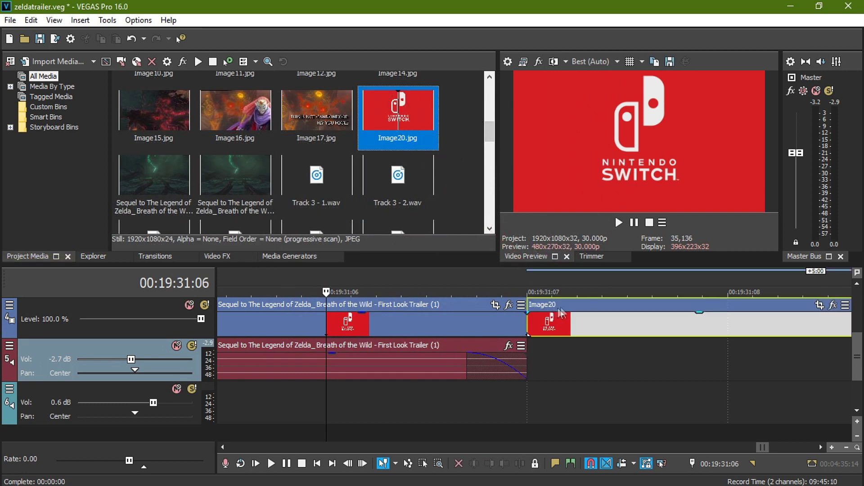
scroll(562, 309, down, 3)
scroll(587, 309, down, 2)
scroll(627, 305, down, 2)
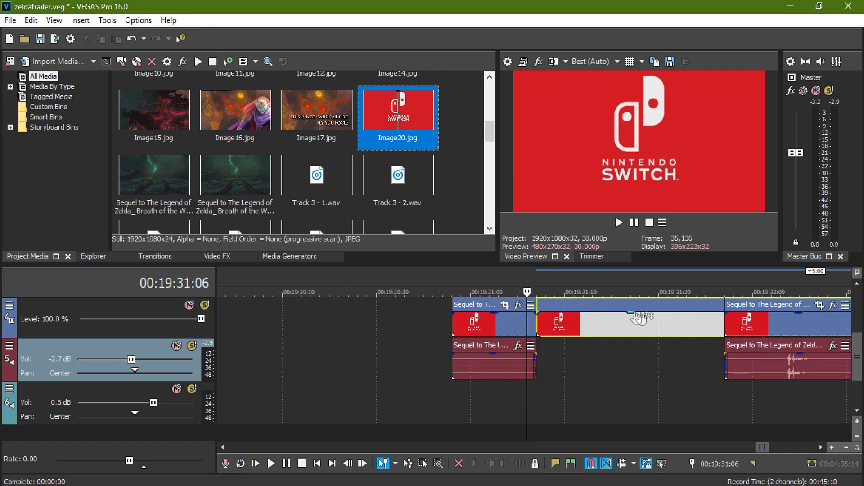
Close Image20's Event FX without adding an effect, then move the remaining trailer clips right
click(627, 315)
scroll(628, 315, down, 2)
scroll(663, 328, down, 3)
scroll(635, 332, down, 3)
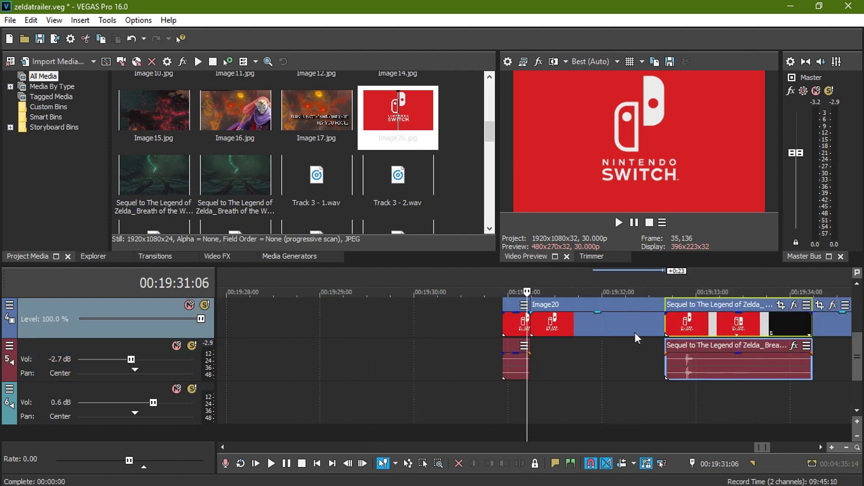
scroll(635, 332, down, 2)
click(579, 306)
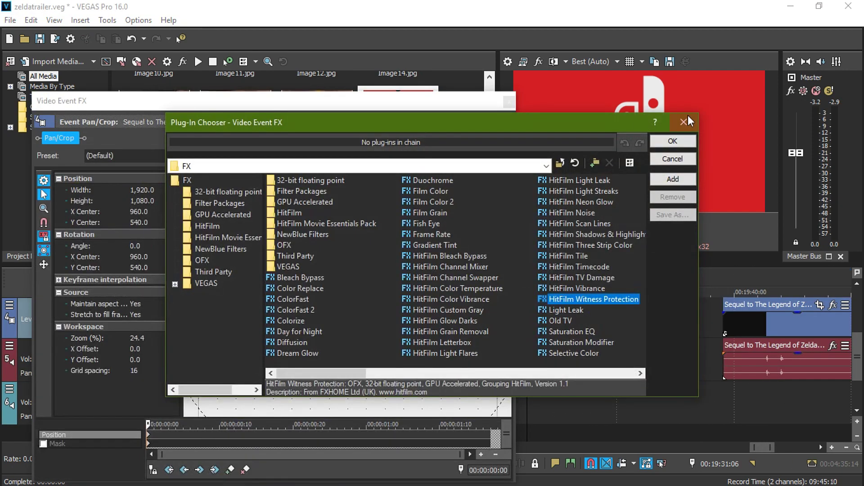
click(671, 160)
click(508, 102)
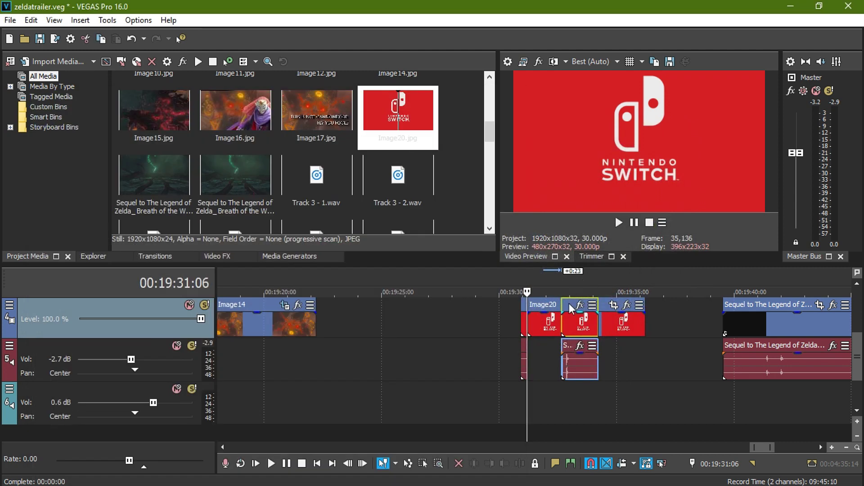
drag(569, 303, 671, 307)
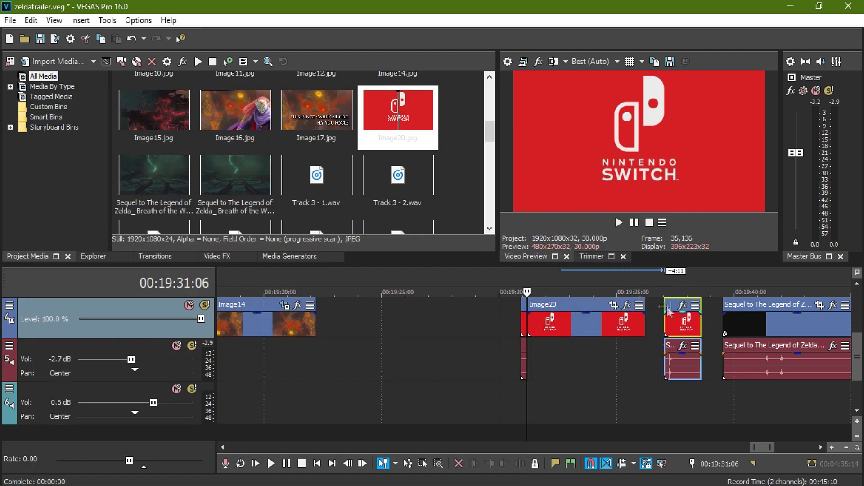
Position the playhead around the short logo clip and select the Image20 still
click(524, 326)
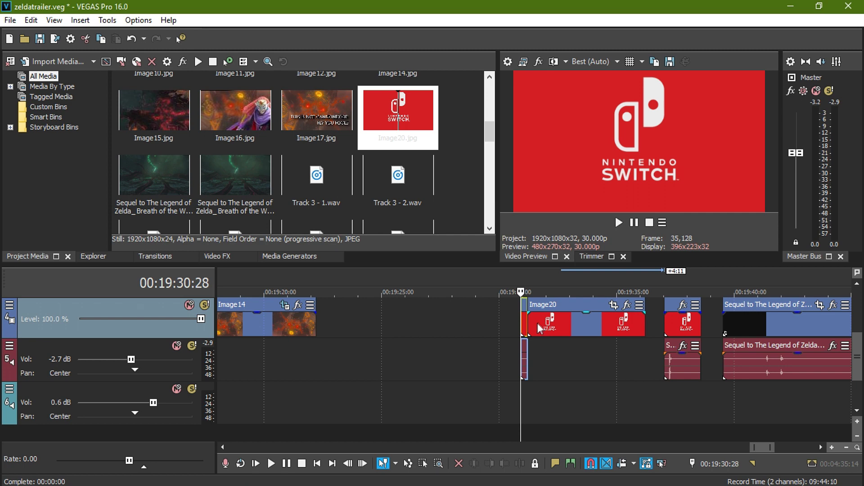
click(526, 321)
scroll(527, 321, up, 4)
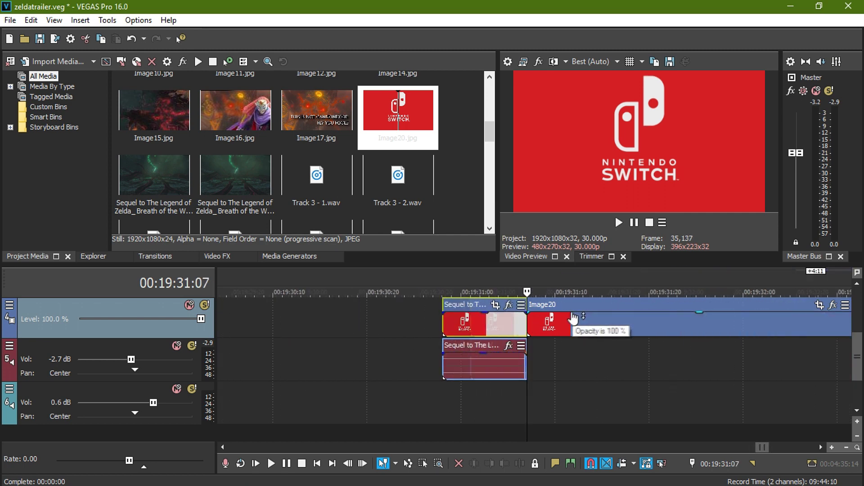
scroll(529, 325, up, 3)
click(545, 325)
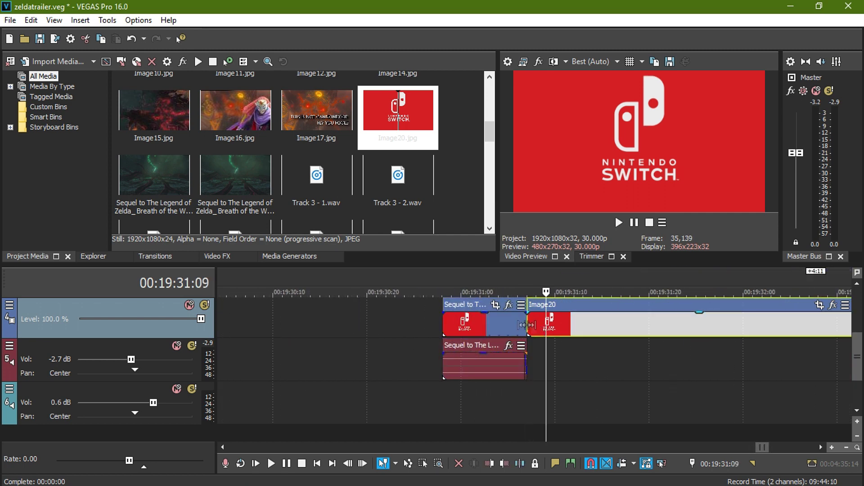
click(503, 325)
click(549, 324)
scroll(549, 324, down, 3)
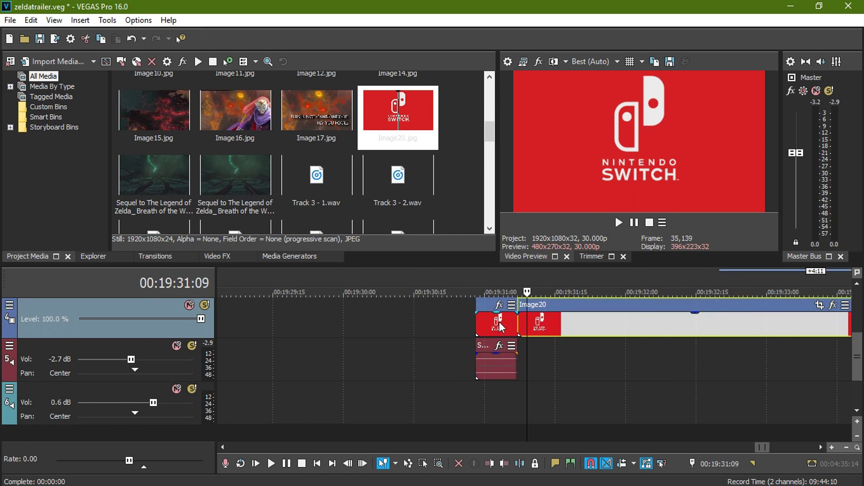
Preview the edit twice, playing from the short logo clip through the Image20 still
click(494, 324)
click(619, 222)
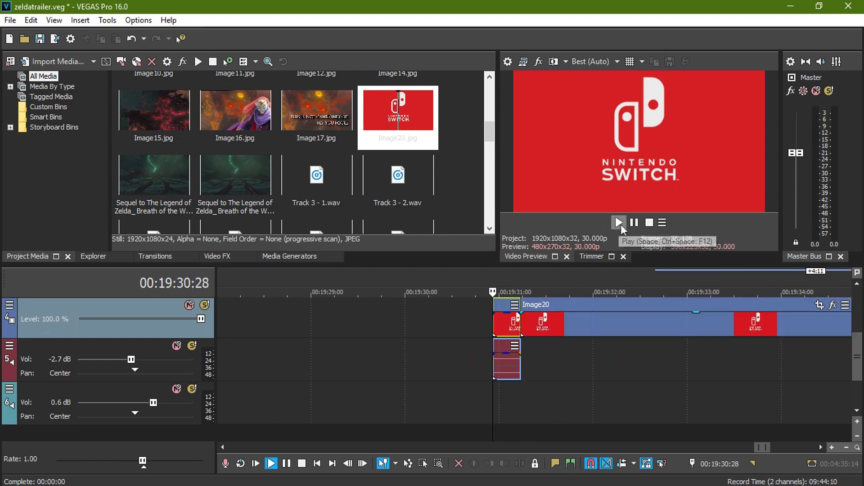
key(Return)
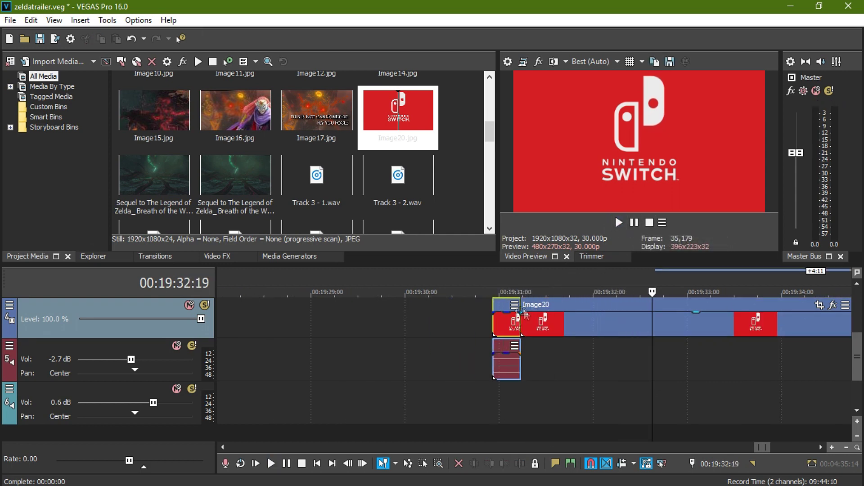
click(495, 320)
click(620, 223)
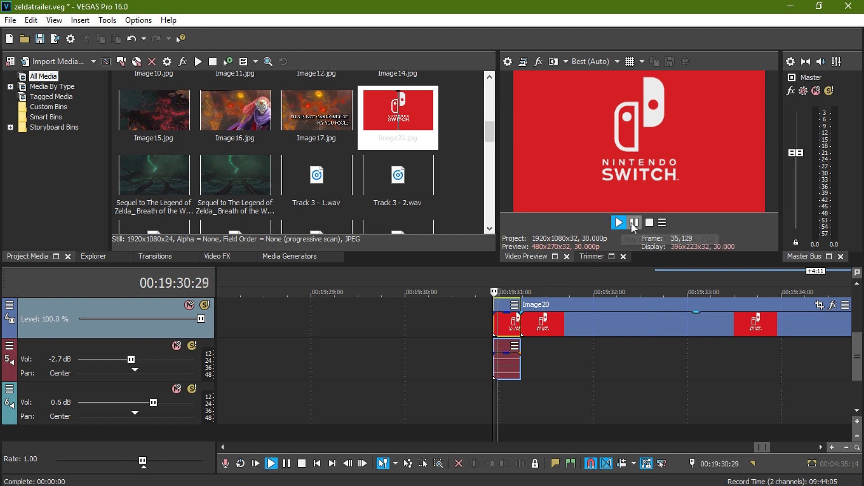
click(637, 223)
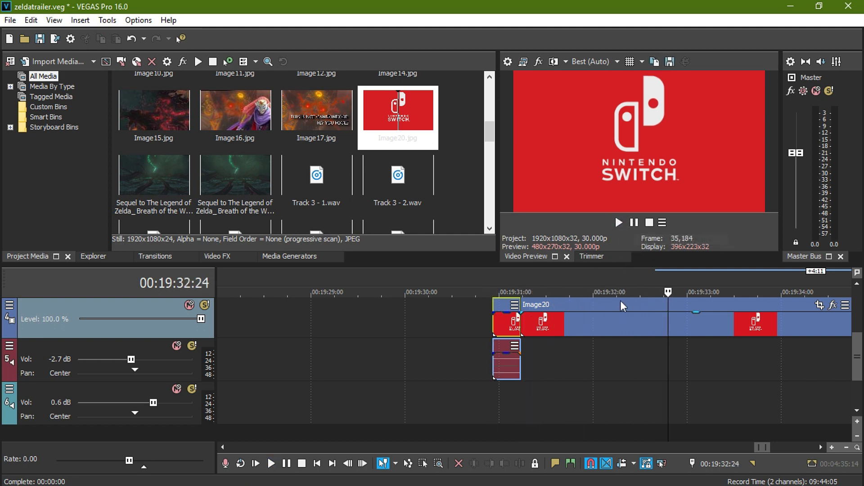
scroll(620, 300, down, 3)
Trim the Image20 still shorter and butt the following trailer clip against it
drag(621, 309, 557, 310)
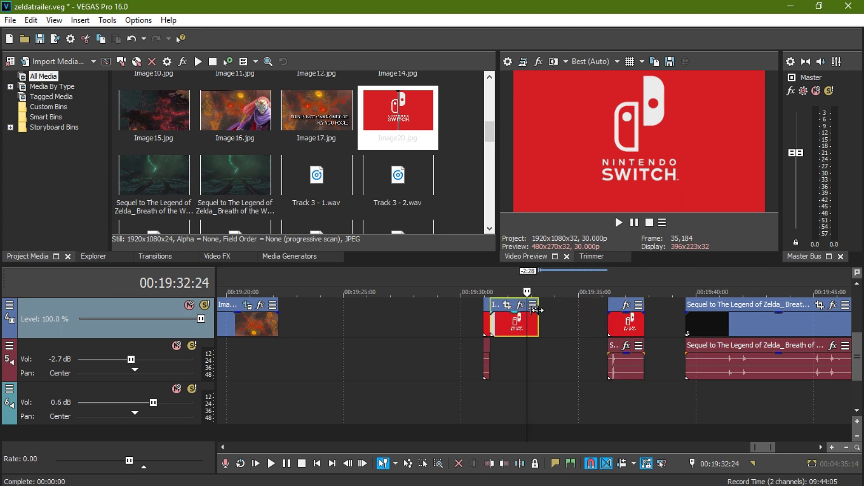
mouse_move(557, 310)
mouse_down()
mouse_move(531, 318)
mouse_move(558, 318)
mouse_move(540, 318)
mouse_up()
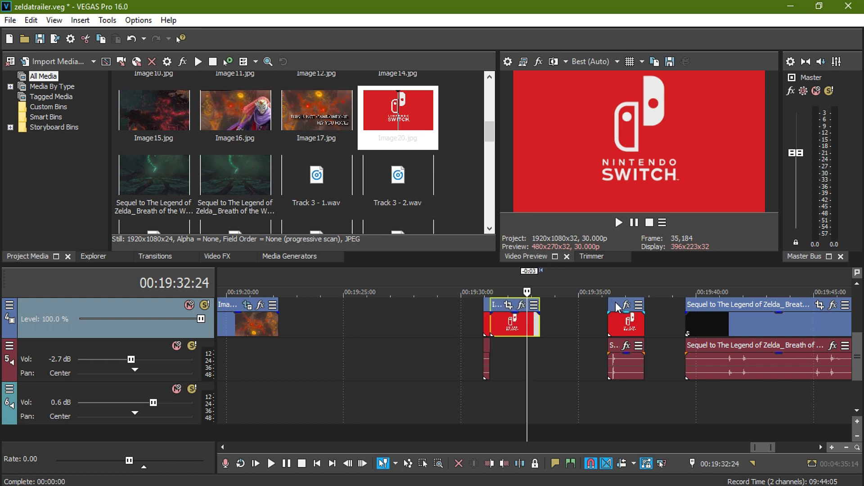
drag(616, 311, 555, 304)
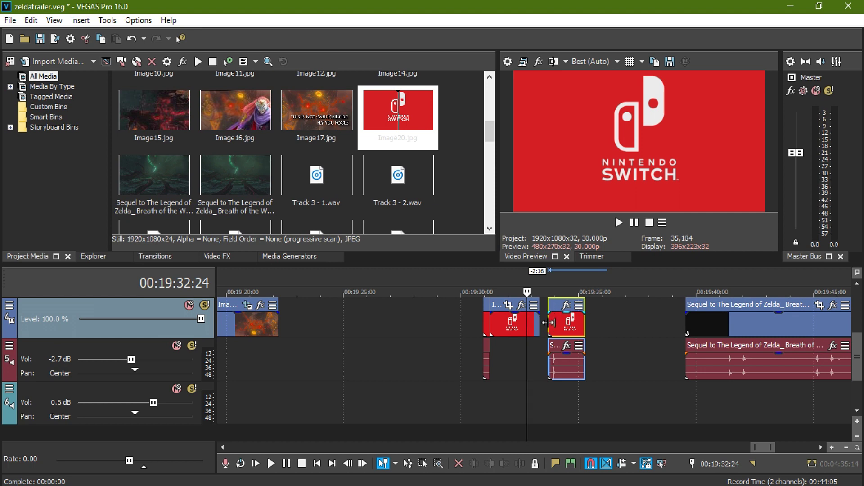
drag(557, 303, 549, 304)
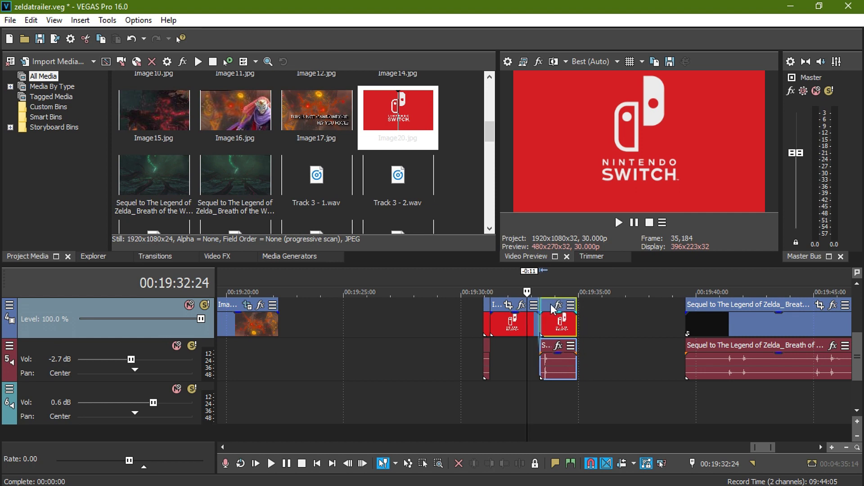
Play from before the still through the next clip to check the edit
click(484, 329)
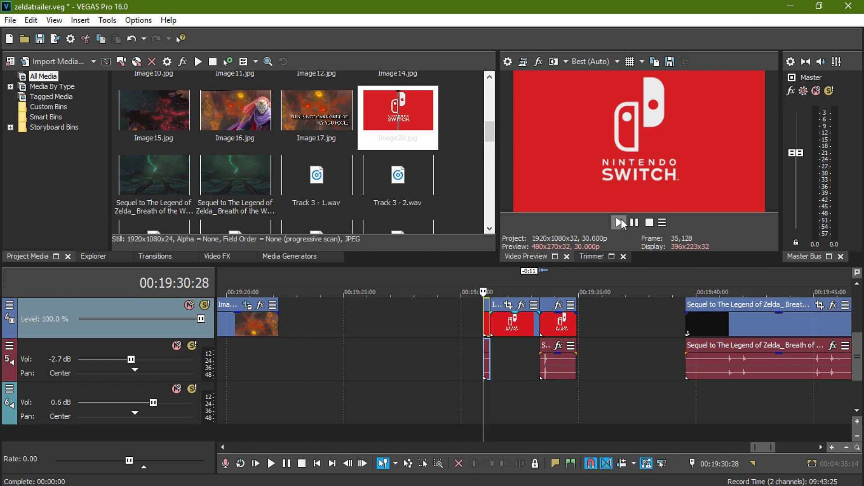
click(618, 223)
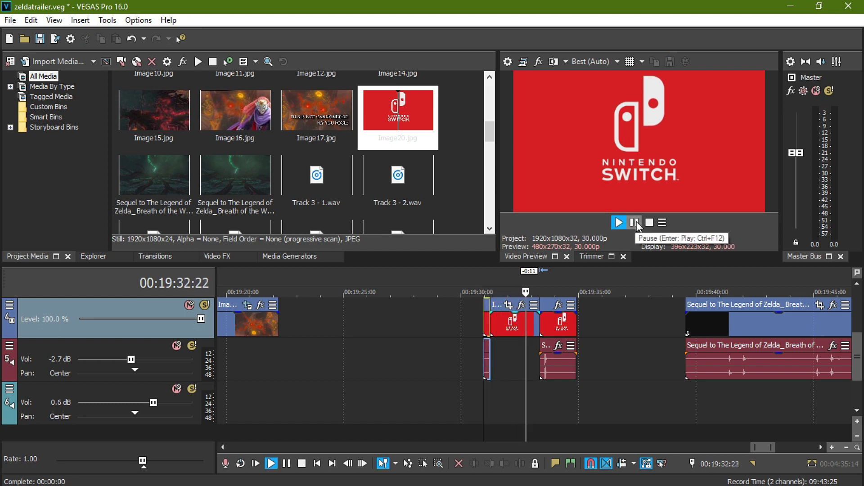
click(635, 223)
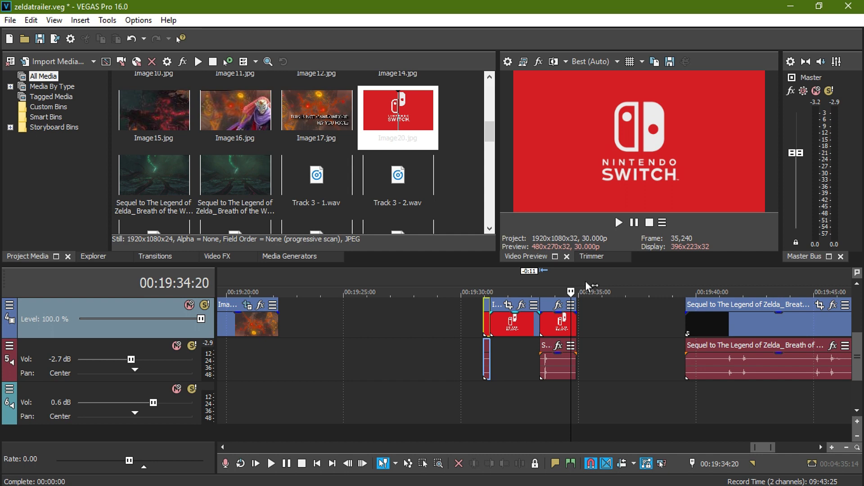
drag(569, 283, 552, 282)
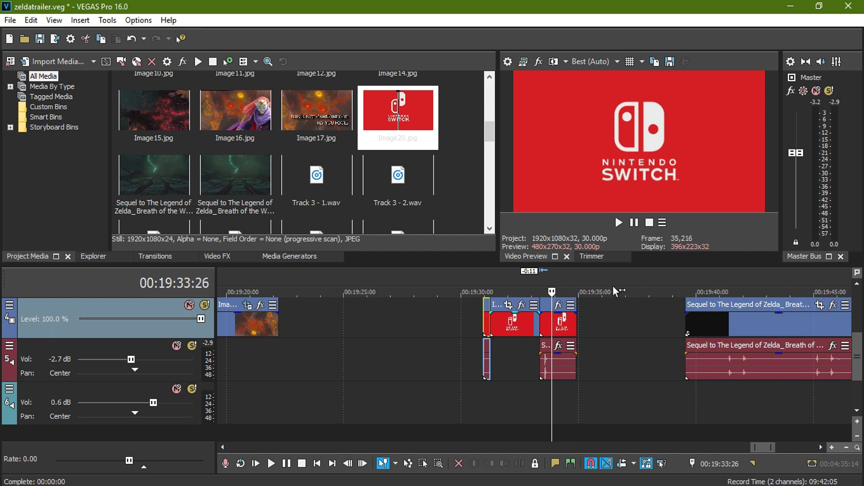